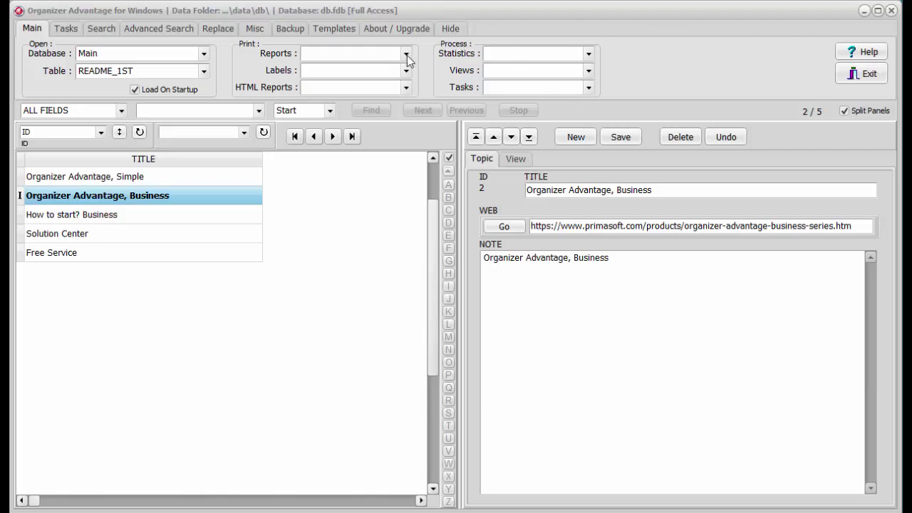
Review the Organizer Advantage version 1.2 license and version details in About Advantage.
left_click(377, 28)
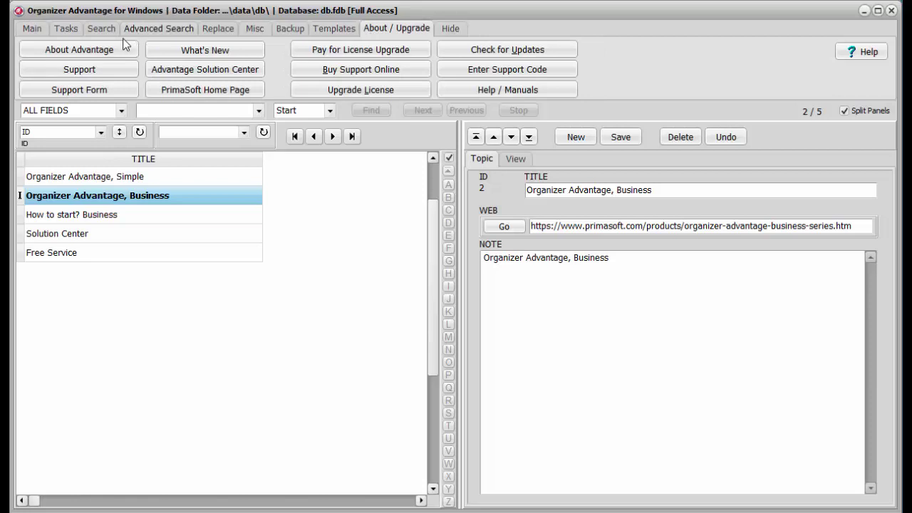
left_click(117, 57)
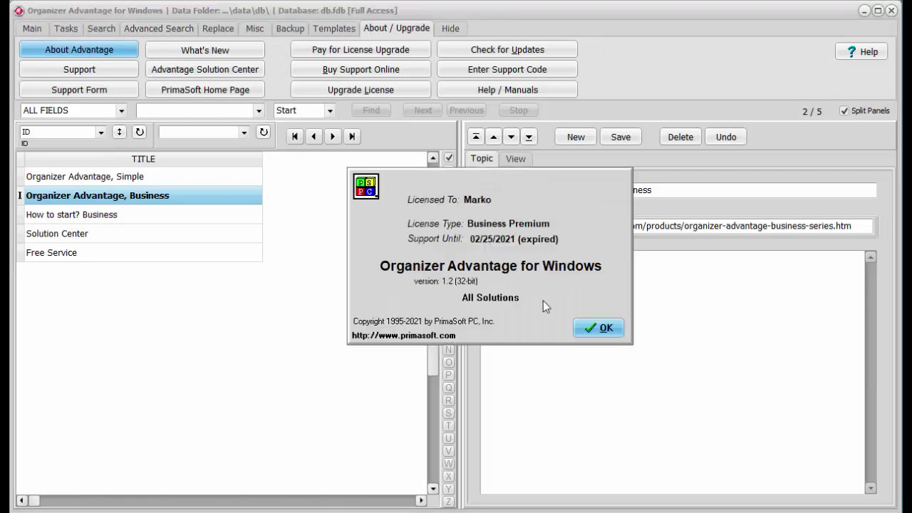
left_click(595, 328)
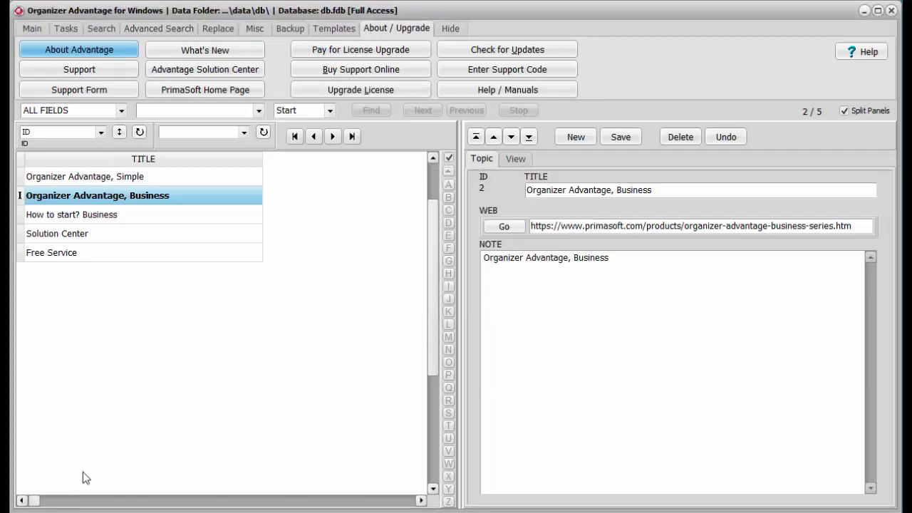
Browse the Address Organizer Advantage app folder in the Windows Start menu.
key("super")
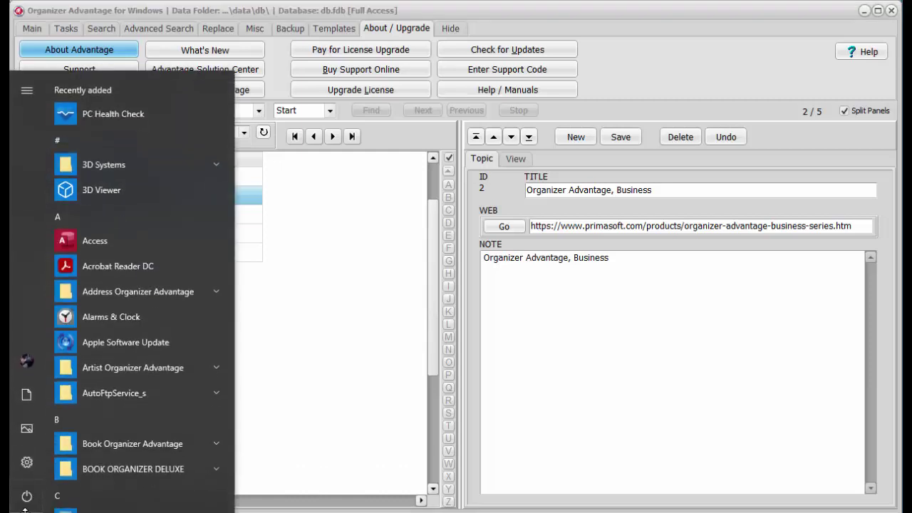
left_click(190, 292)
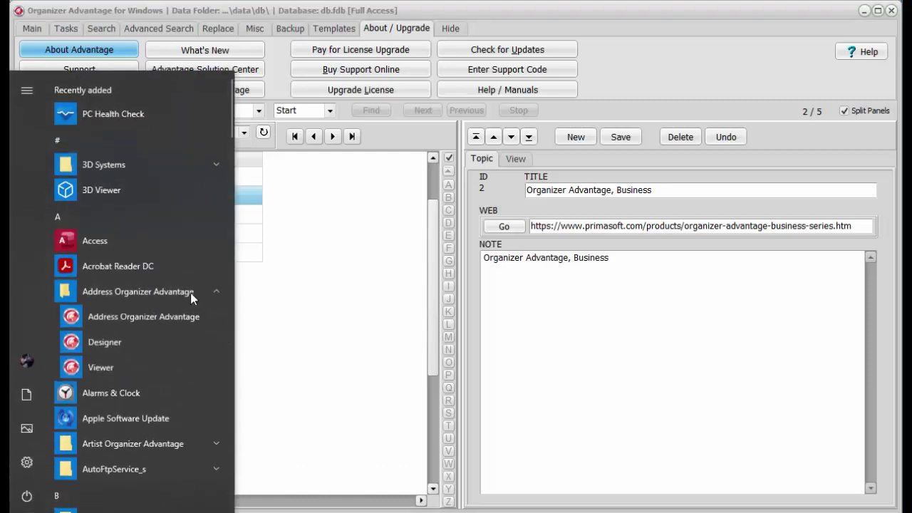
left_click(292, 297)
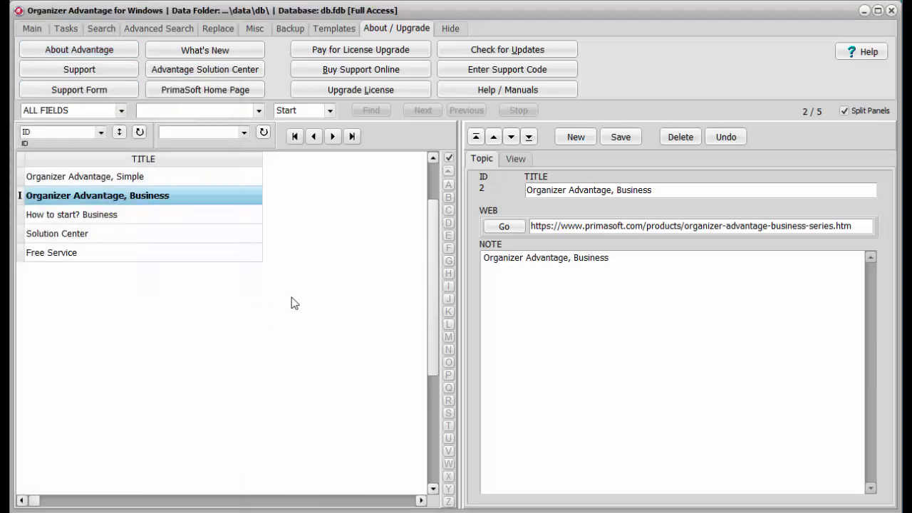
Browse the Main database's table list and the sample database list without changing either.
left_click(31, 29)
left_click(205, 72)
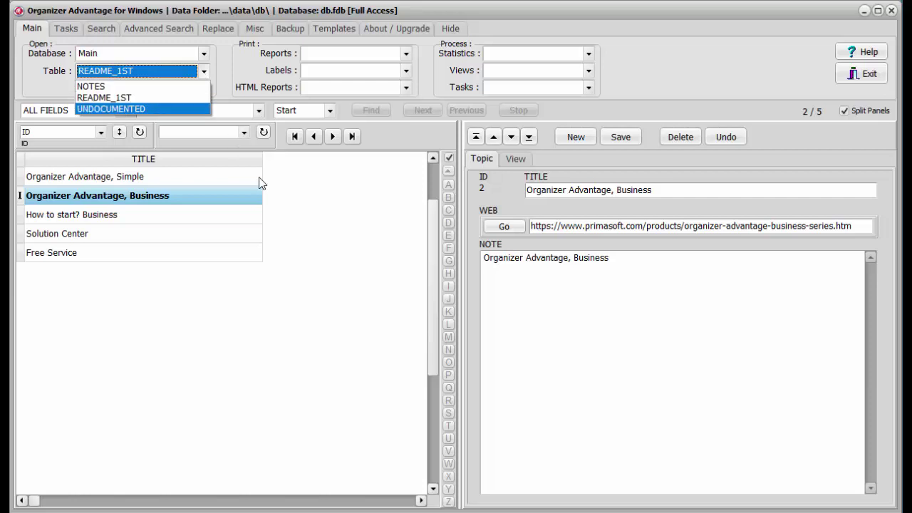
left_click(303, 233)
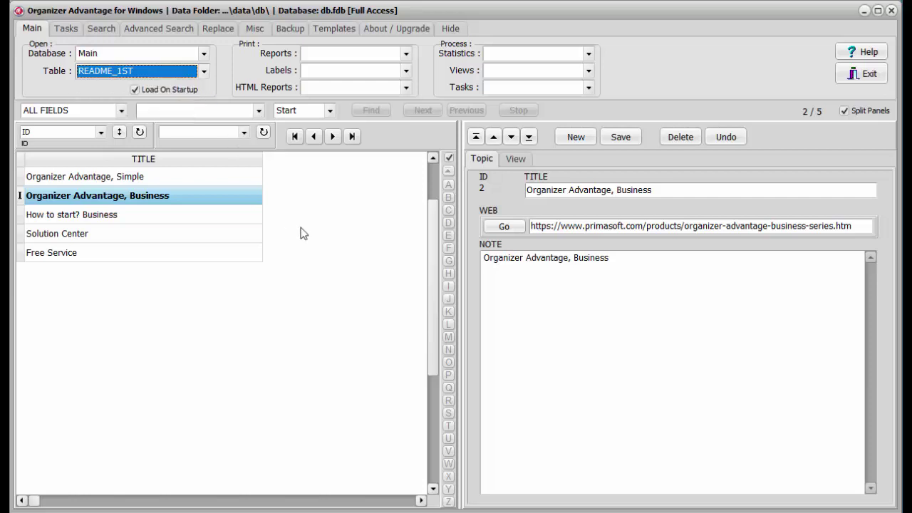
left_click(205, 53)
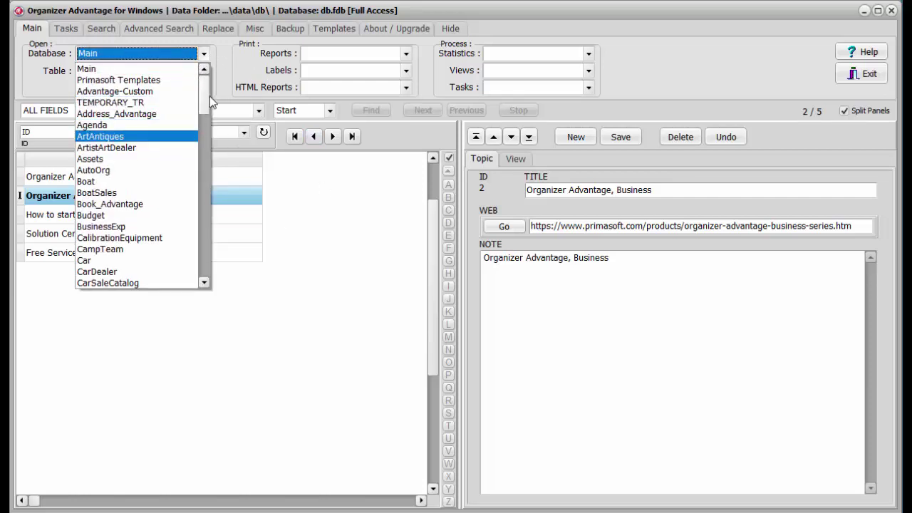
left_click_drag(210, 96, 205, 278)
left_click_drag(210, 144, 216, 70)
left_click(339, 195)
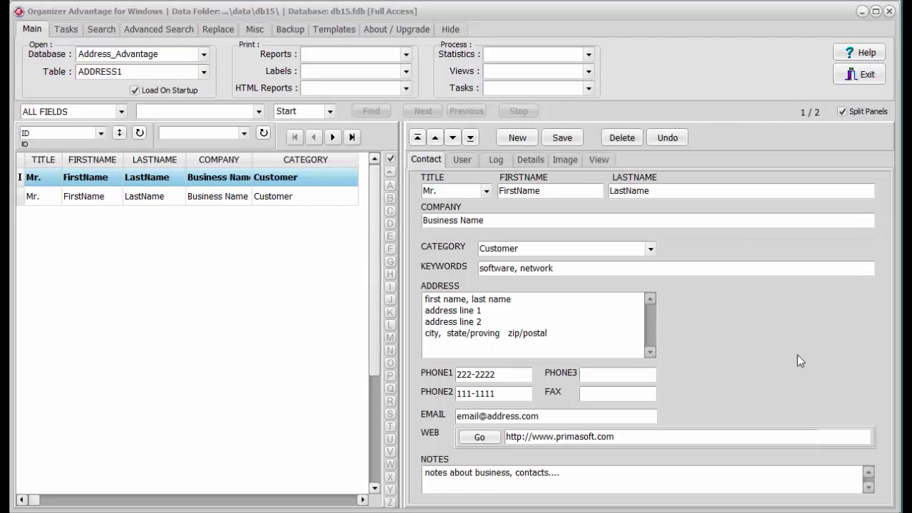
Load the Address_Advantage database, then switch to the Book_Advantage database.
left_click(204, 54)
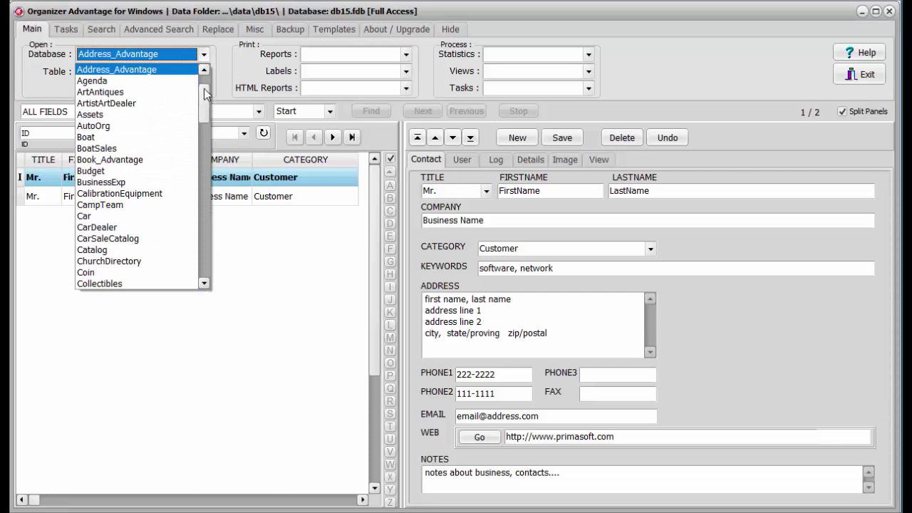
scroll(204, 95, "up", 2)
left_click(164, 114)
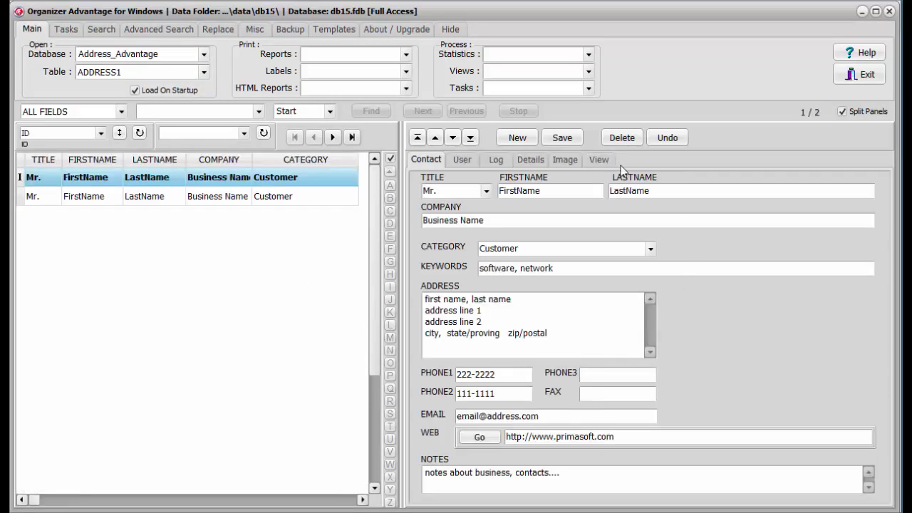
left_click(206, 54)
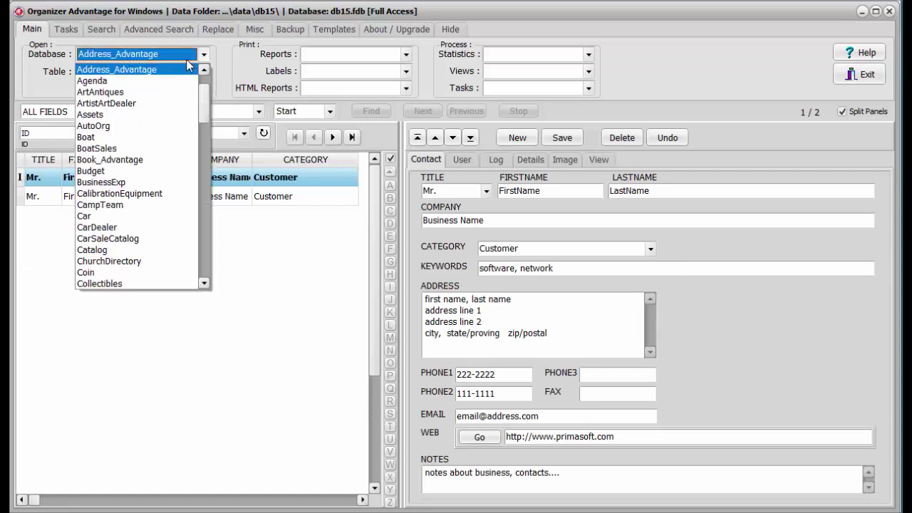
left_click(114, 160)
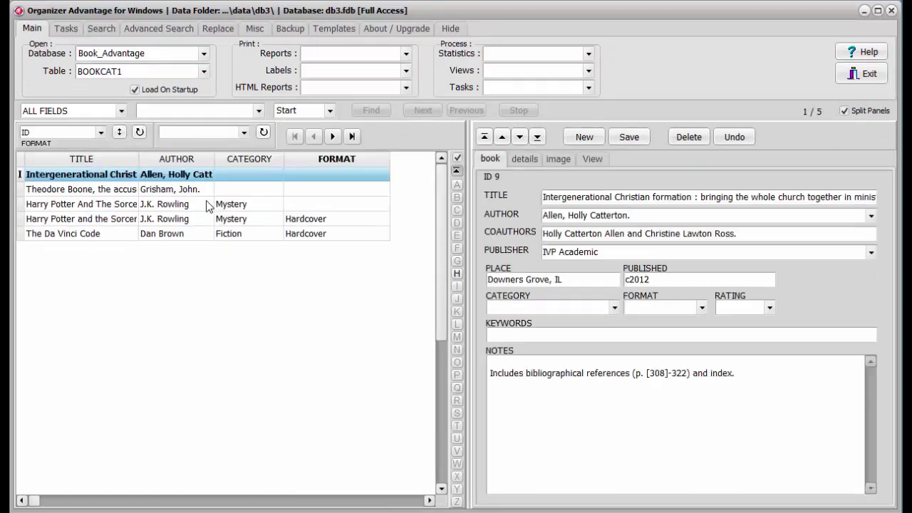
Load the Collectibles sample database, then the Passwords sample database.
left_click(204, 53)
left_click(140, 194)
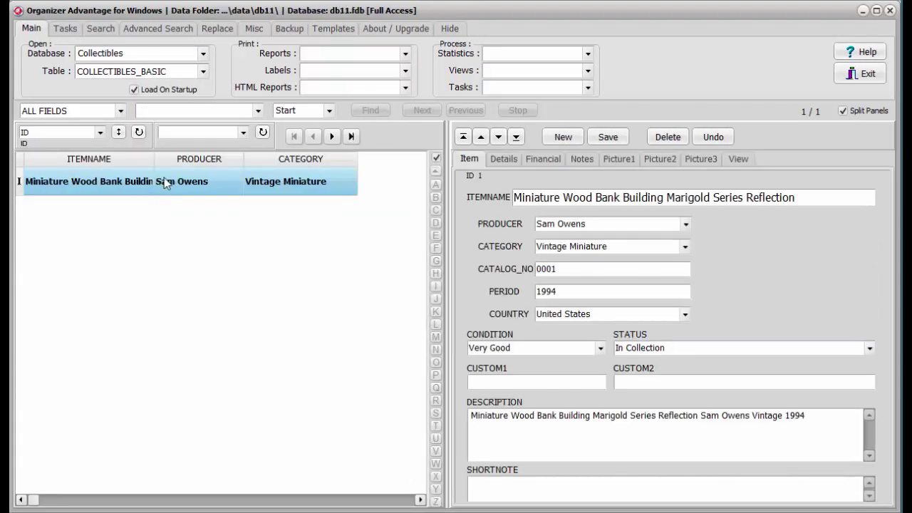
left_click(204, 52)
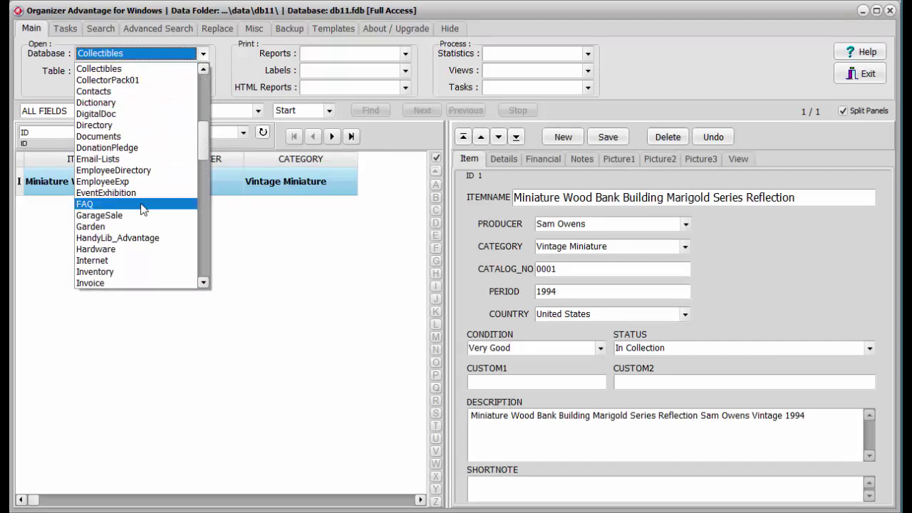
left_click(205, 258)
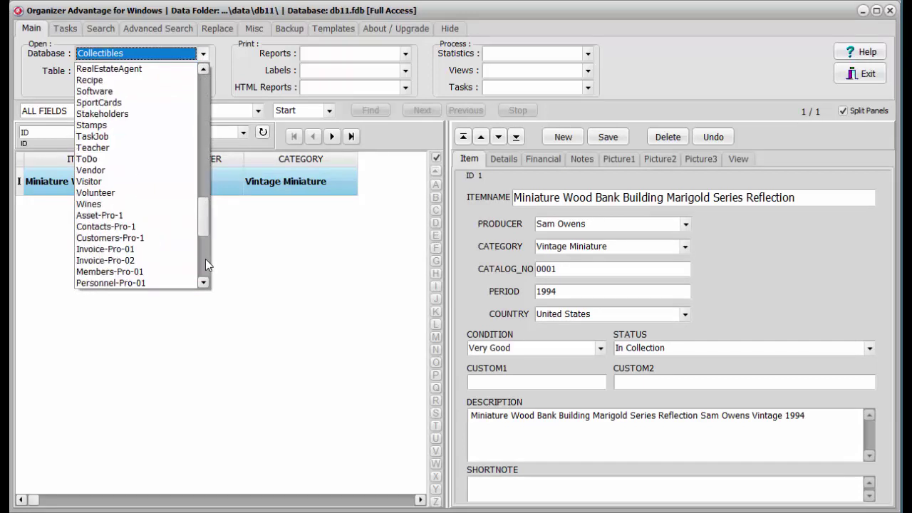
left_click(203, 108)
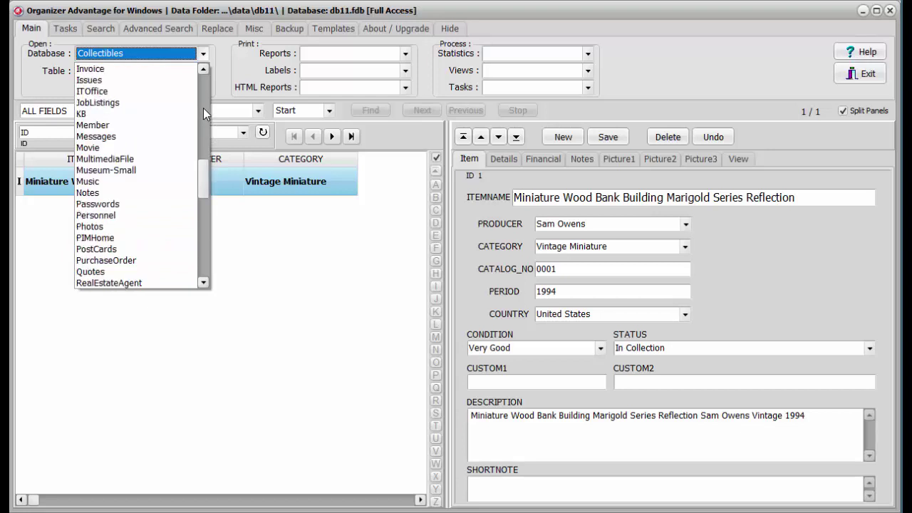
left_click(128, 203)
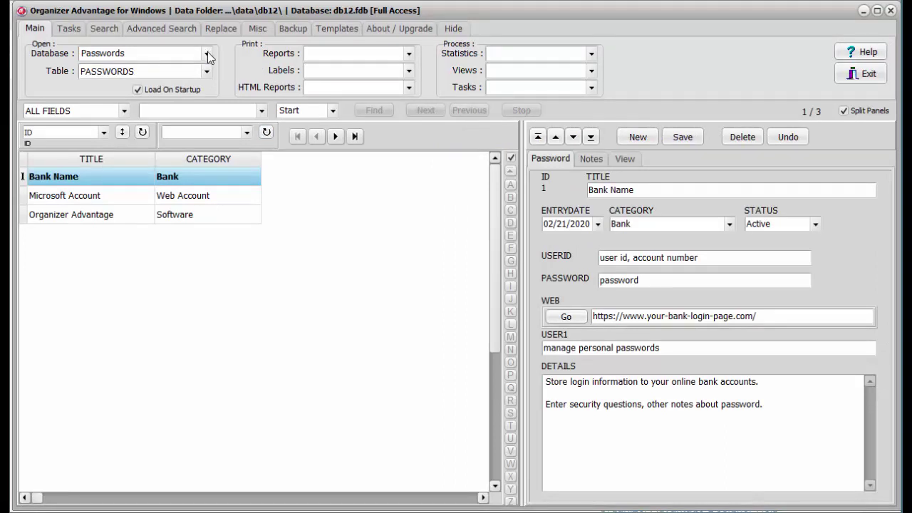
Load the KB knowledge base sample database.
left_click(206, 54)
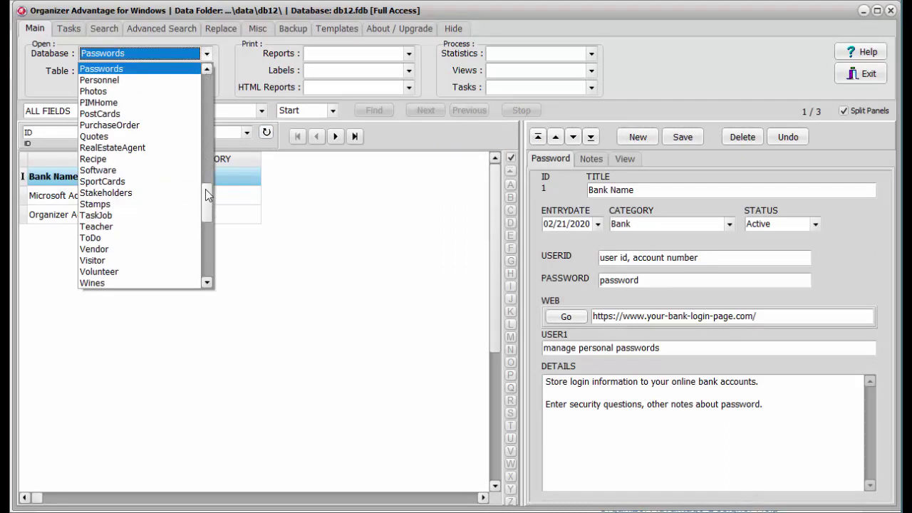
left_click_drag(206, 195, 203, 159)
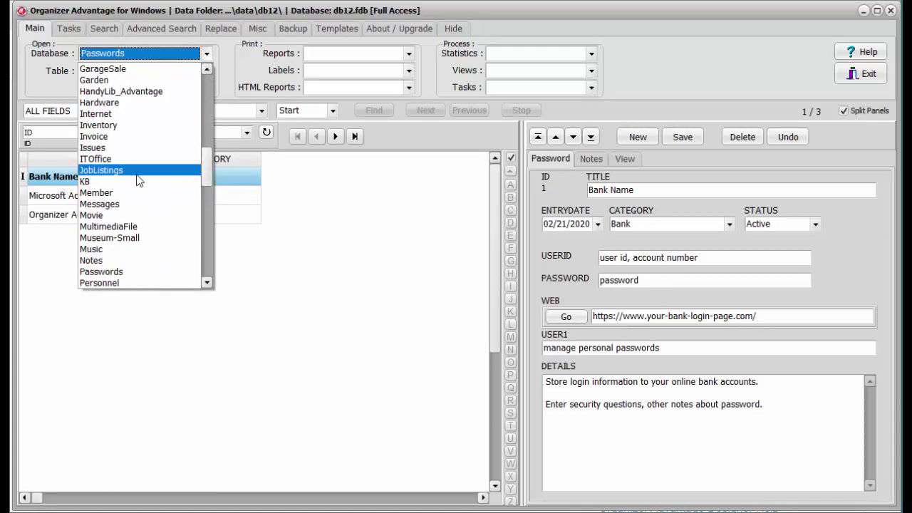
left_click(97, 183)
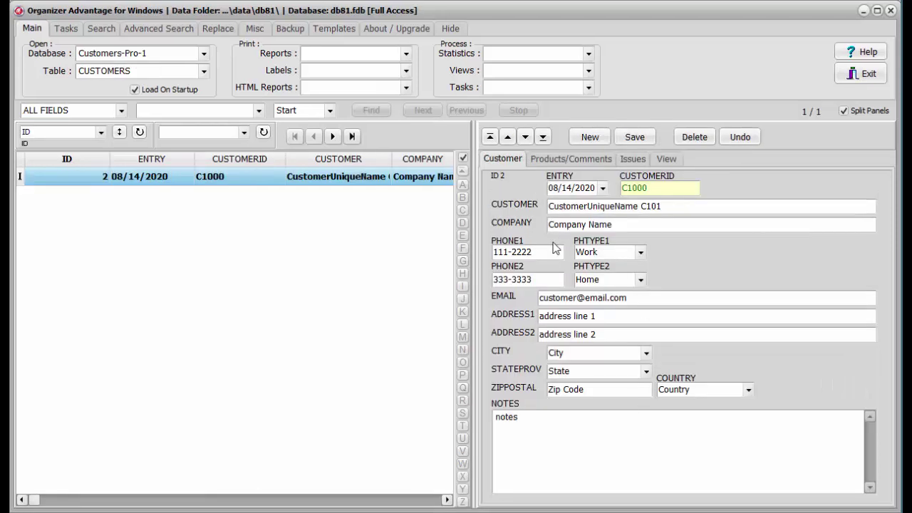
Compare the Organizer Advantage Series and Business Series product pages in Chrome.
key("alt+Tab")
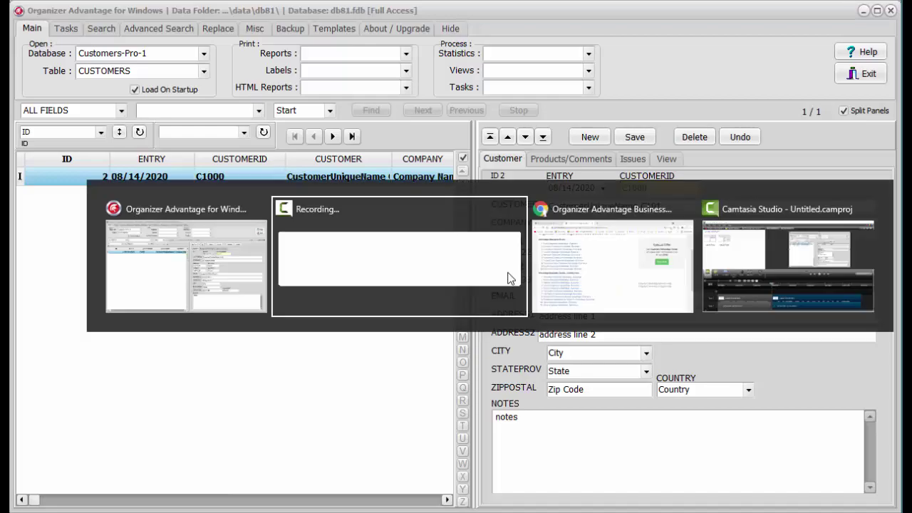
key("Tab")
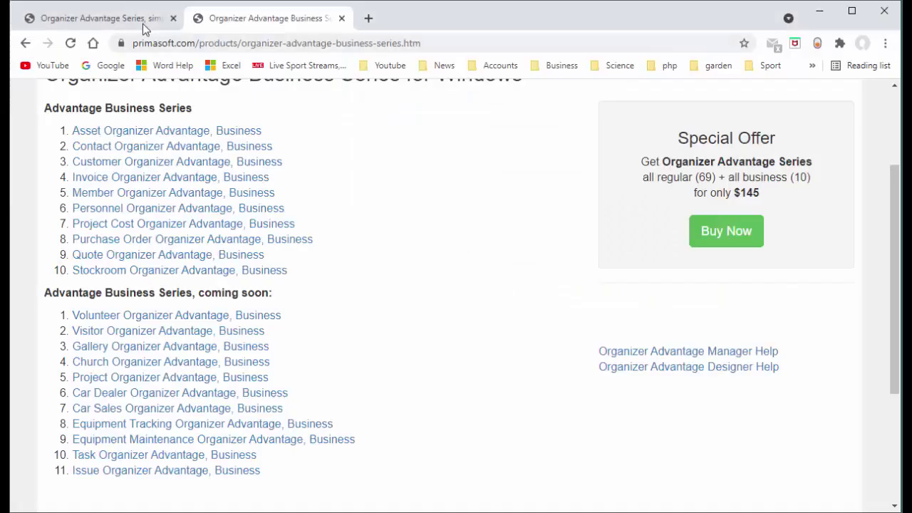
left_click(142, 23)
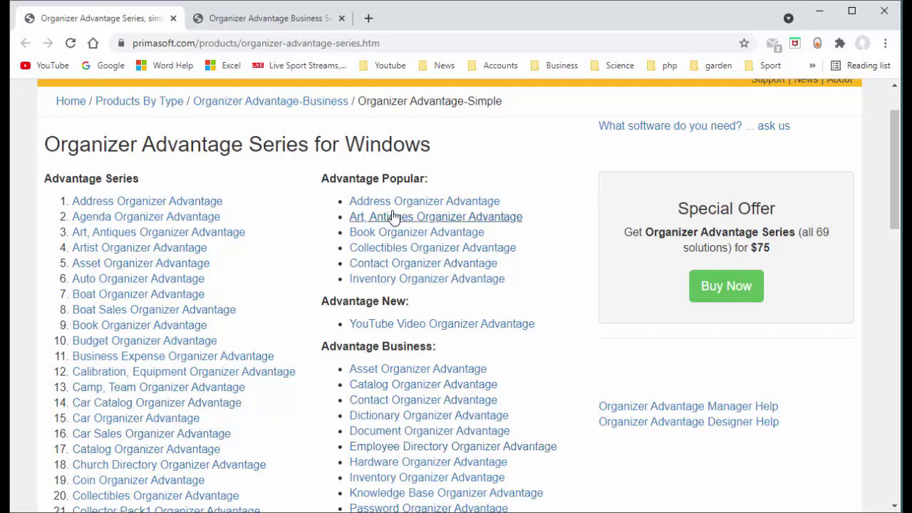
left_click(307, 20)
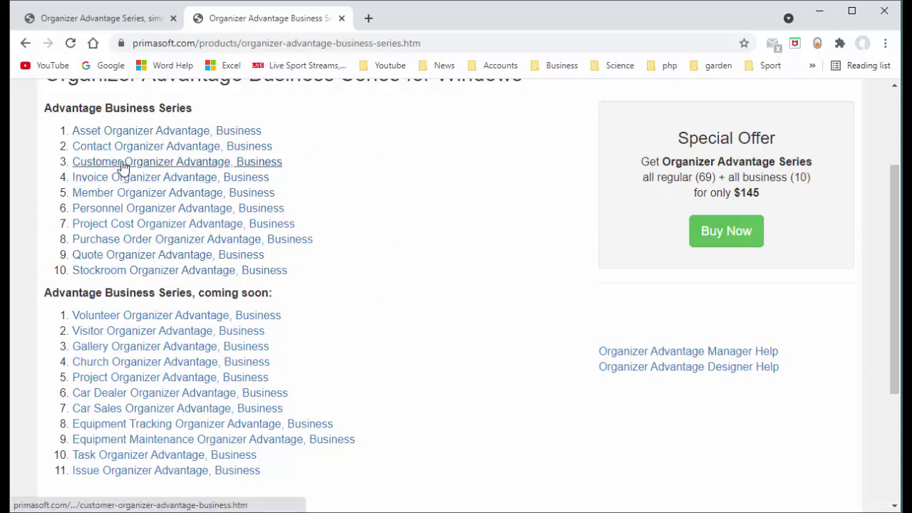
key("alt+Tab")
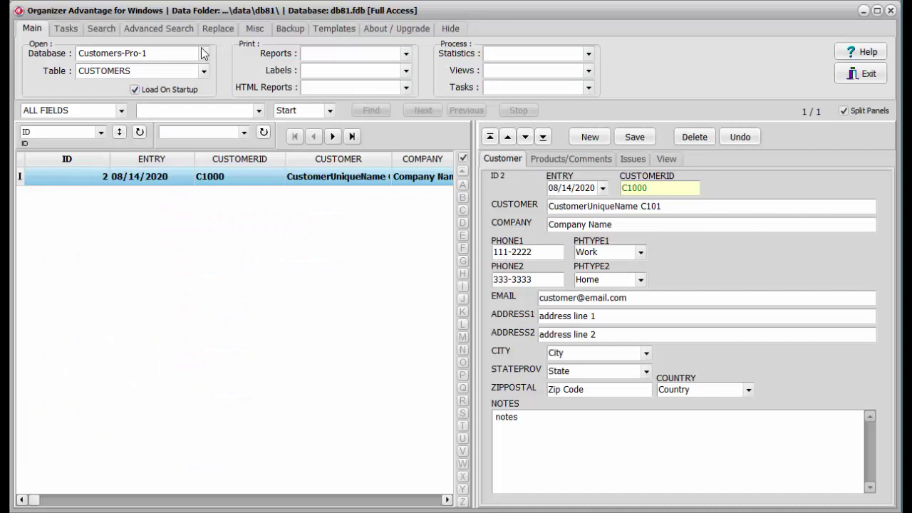
Check Customers-Pro-1's tables, then load the PurchaseOrder-Pro-01 database.
left_click(204, 72)
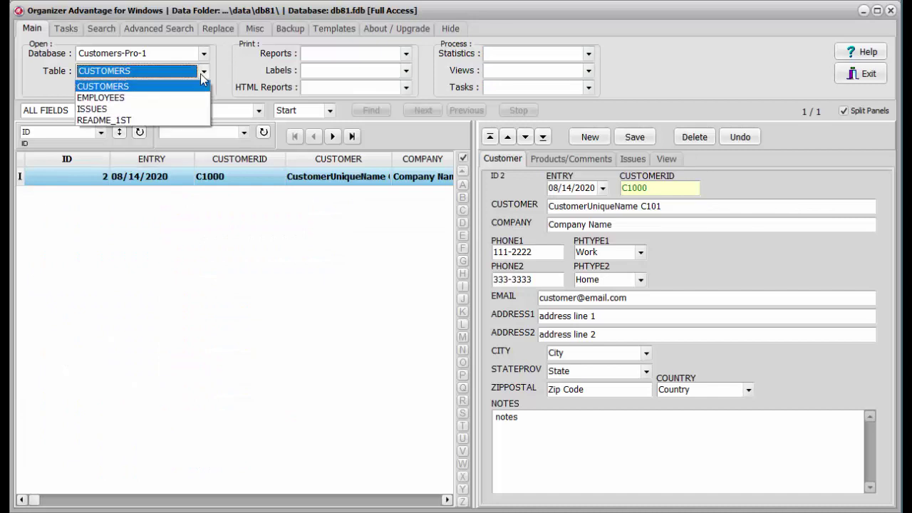
left_click(205, 53)
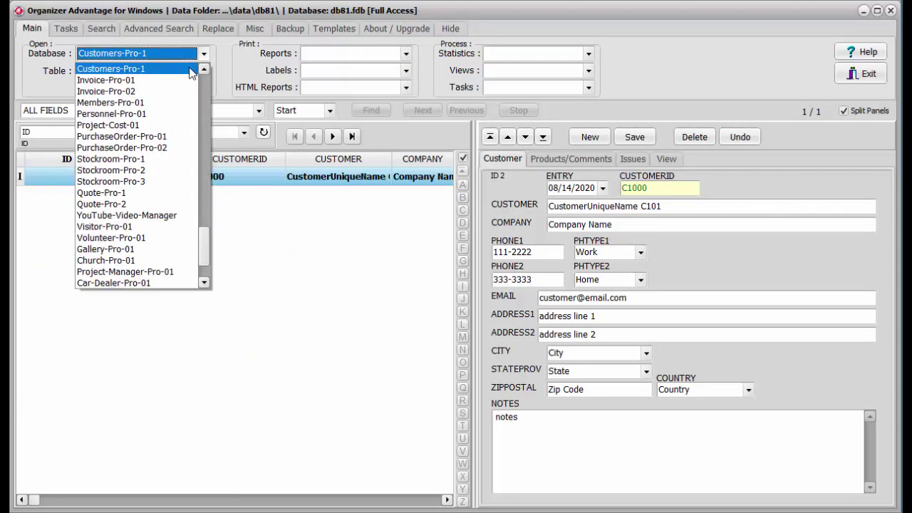
left_click(165, 136)
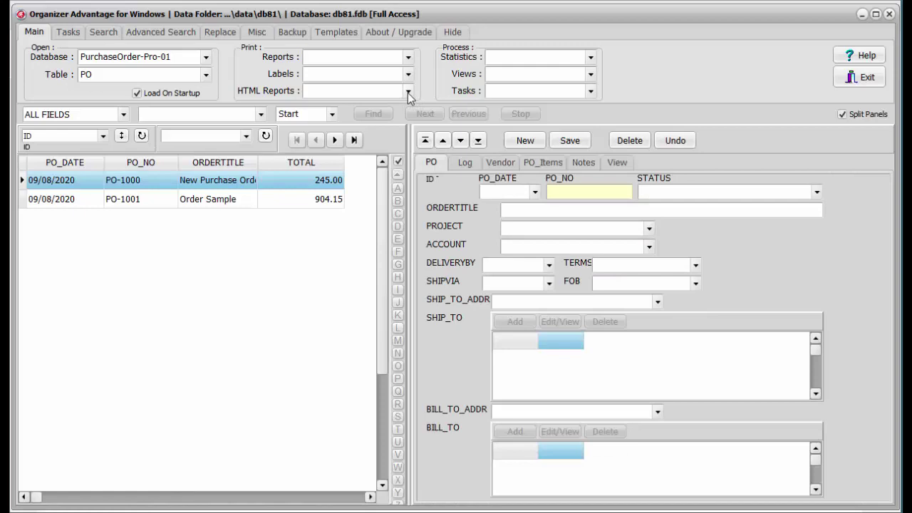
Preview PO-1000 with the po-form.htm HTML report, close it, and list the databases.
left_click(408, 92)
left_click(377, 132)
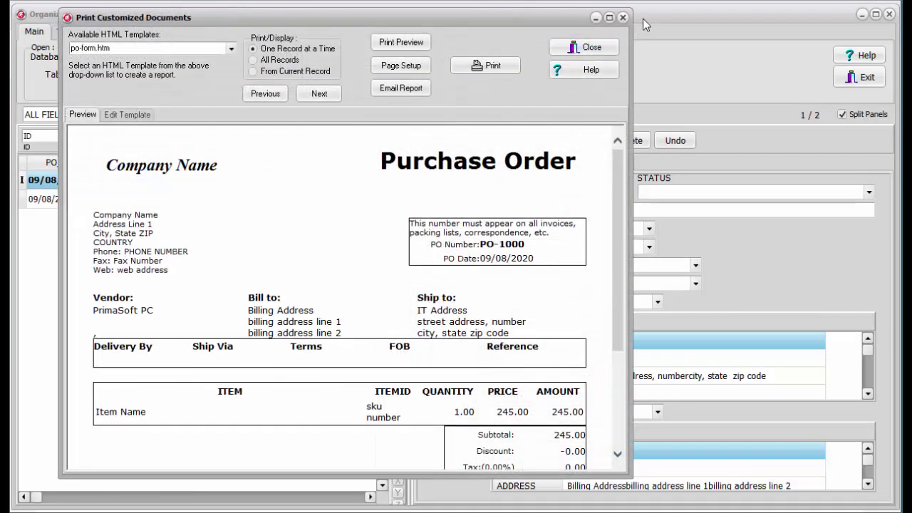
left_click(603, 55)
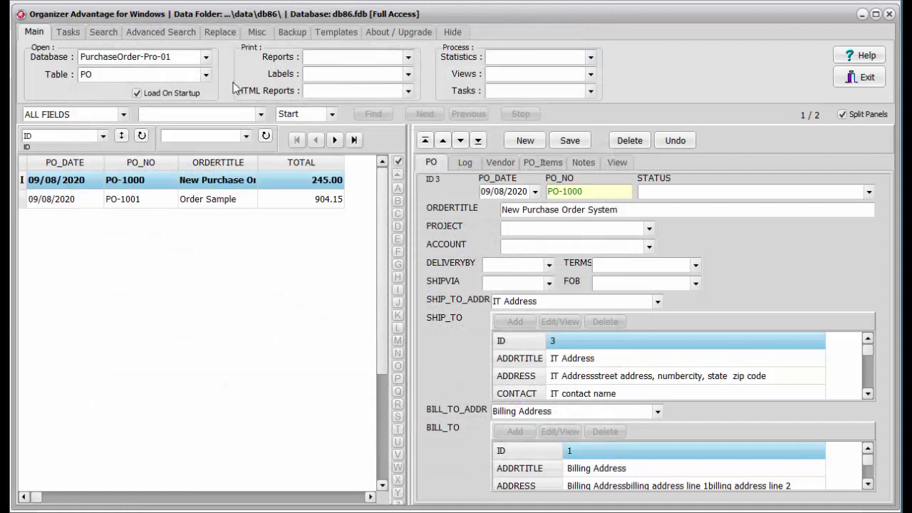
left_click(206, 57)
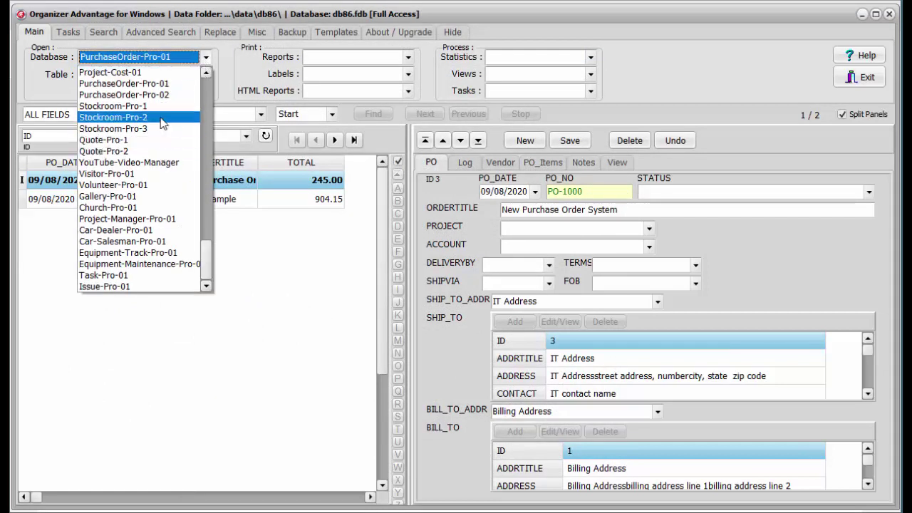
Load Stockroom-Pro-2 on its INVENTORY table and view the item's Incoming and Outgoing transactions.
left_click(162, 118)
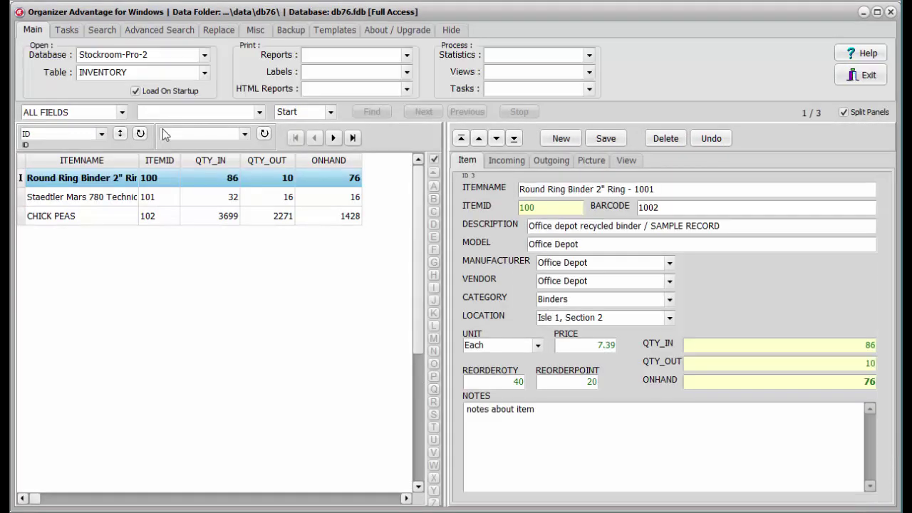
left_click(204, 73)
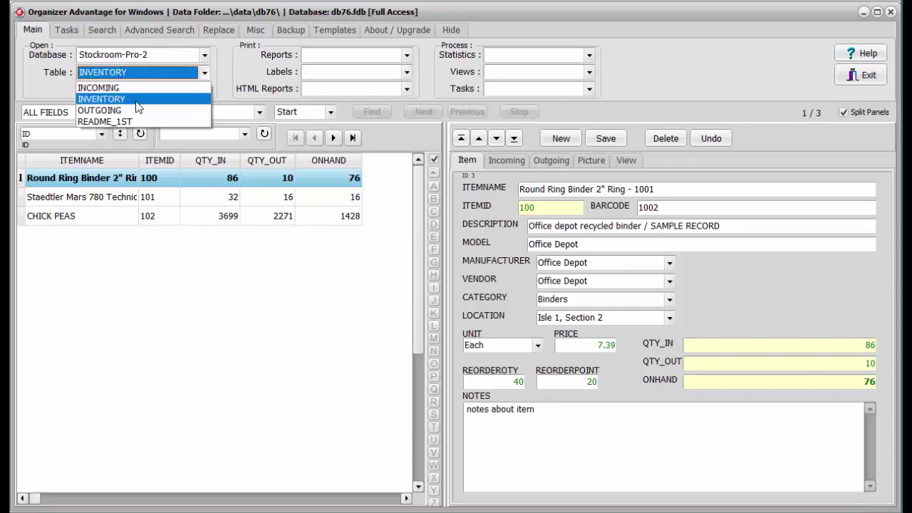
left_click(273, 97)
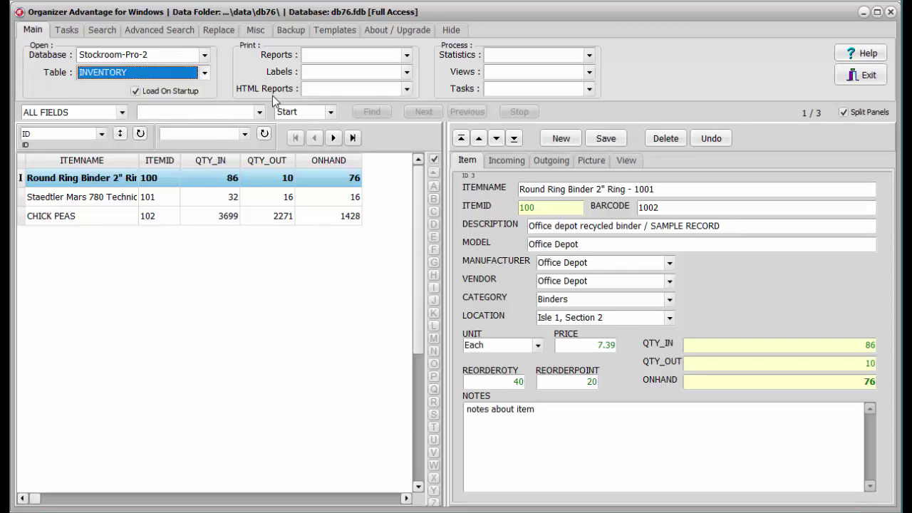
left_click(502, 162)
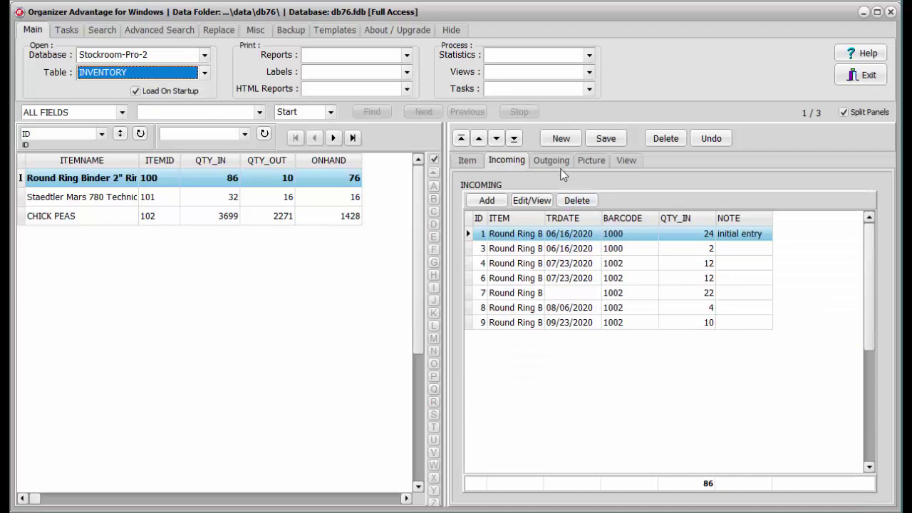
left_click(564, 167)
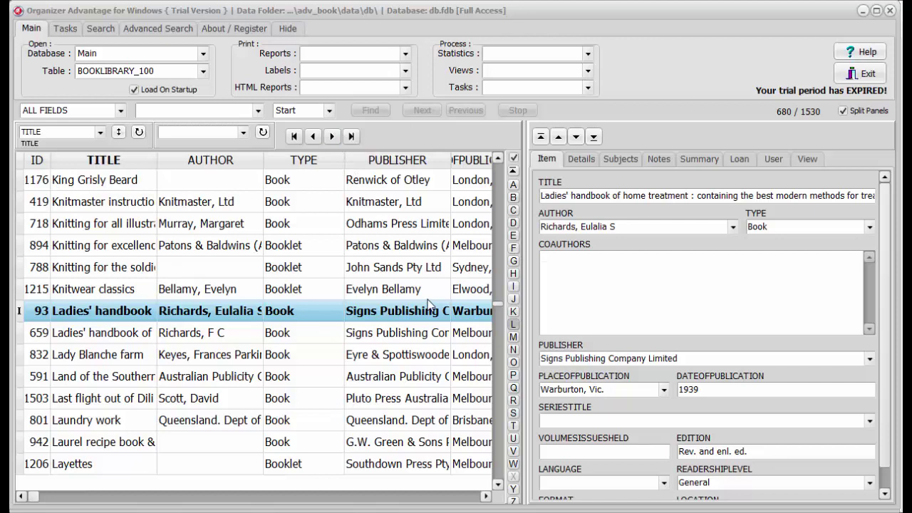
Jump the book library to titles starting with F, then switch to the Address_Advantage window.
left_click(203, 53)
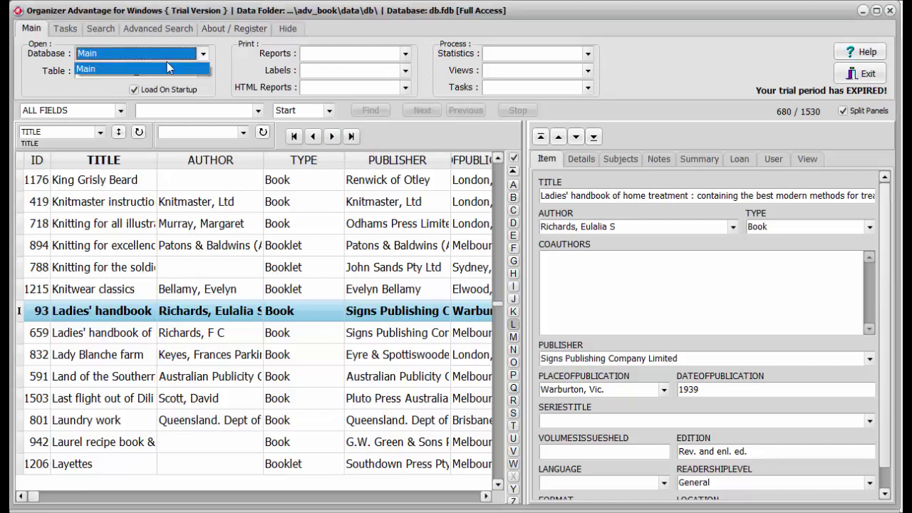
left_click(232, 80)
left_click(518, 246)
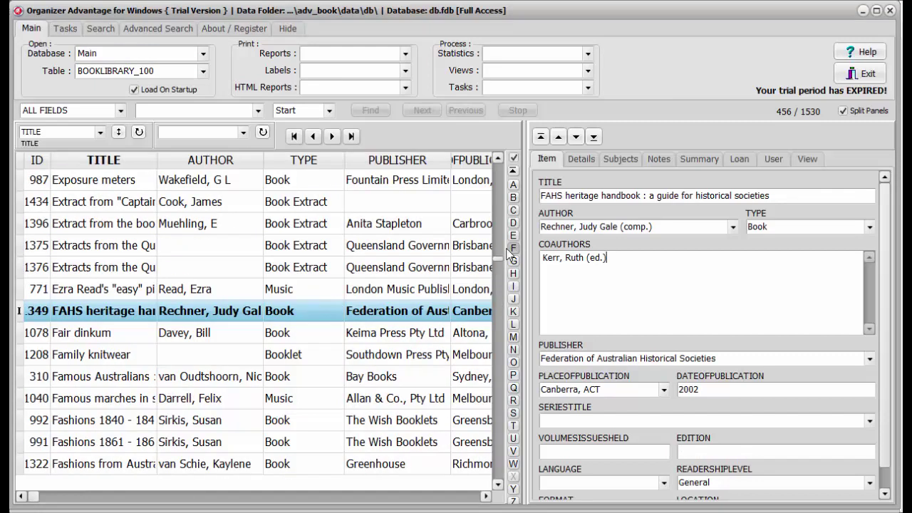
key("alt+Tab")
key("alt+Tab")
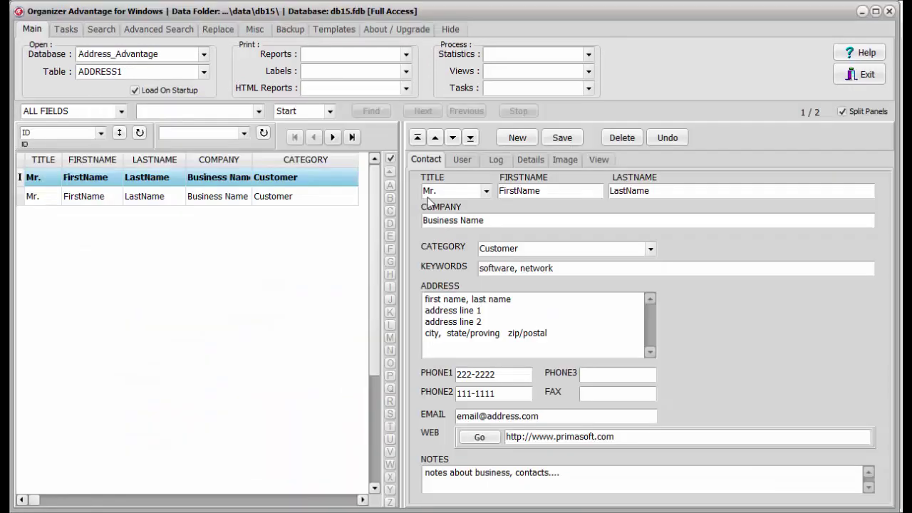
left_click(204, 54)
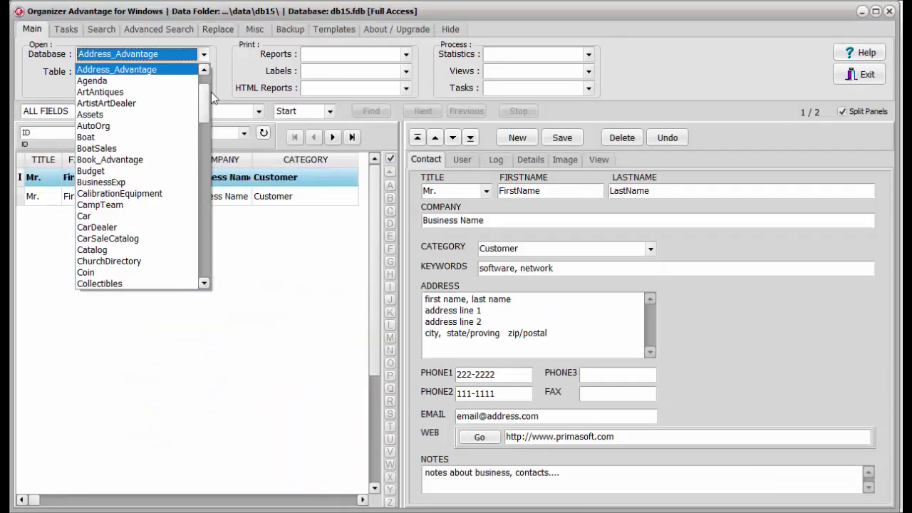
mouse_move(207, 92)
left_mouse_down()
mouse_move(211, 236)
mouse_move(235, 83)
left_mouse_up()
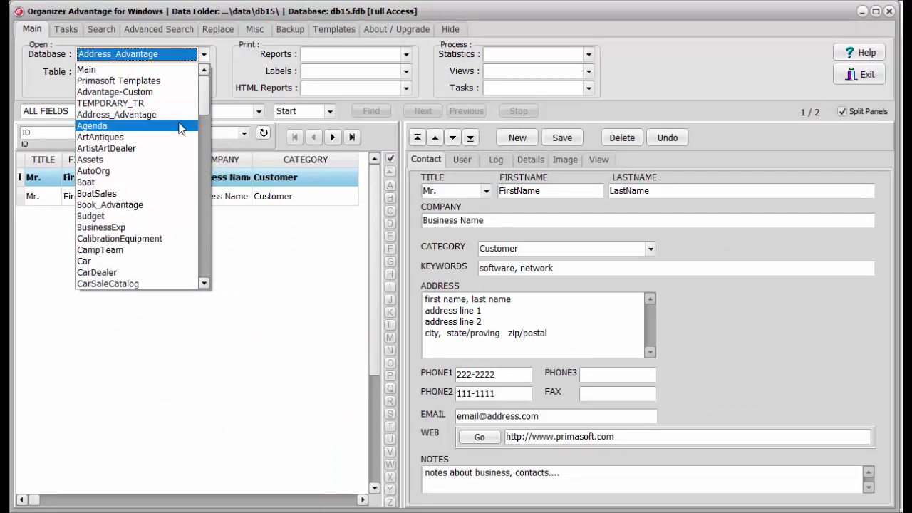
left_click(142, 114)
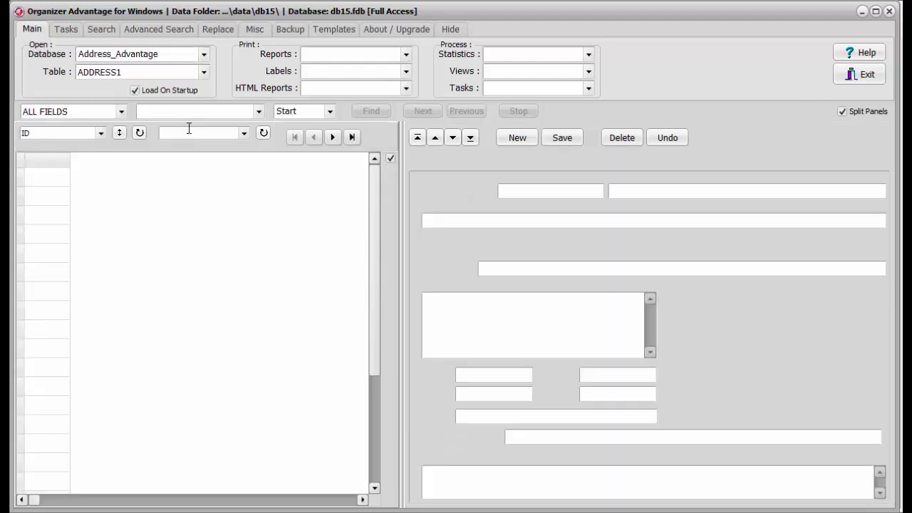
In Database Designer, open and cancel Create Database and Create Table, viewing README_1ST fields.
key("alt+Tab")
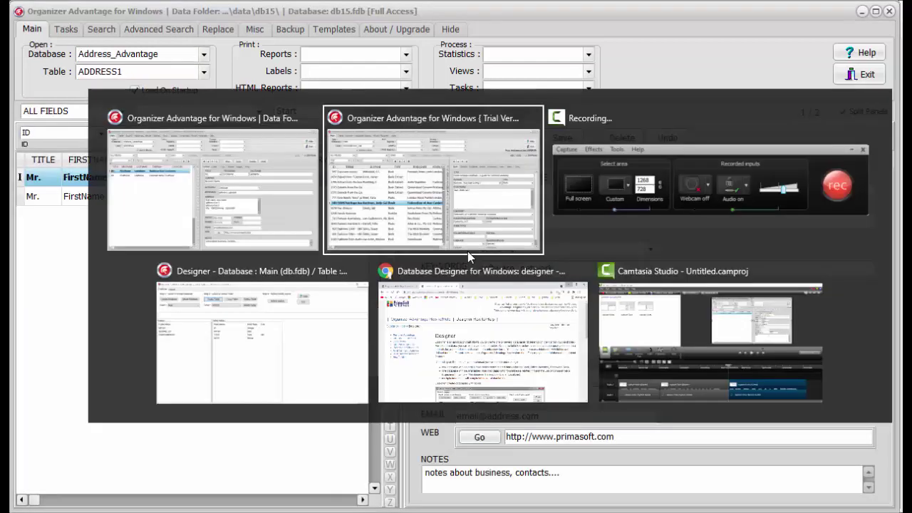
key("alt+Tab")
key("alt+Tab")
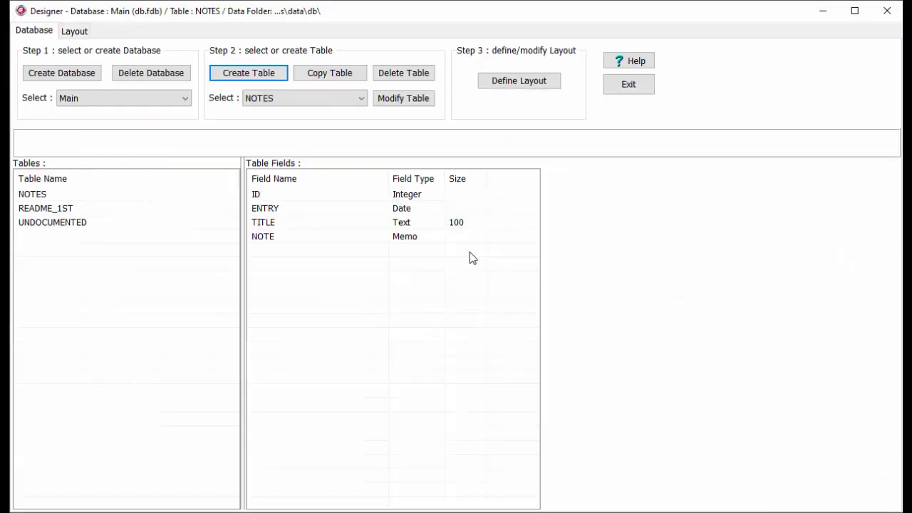
left_click(83, 74)
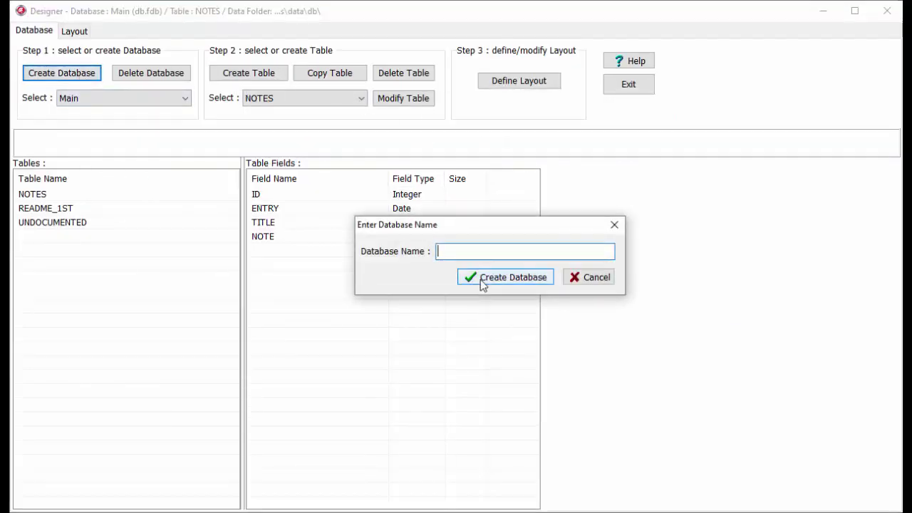
left_click(586, 277)
left_click(101, 208)
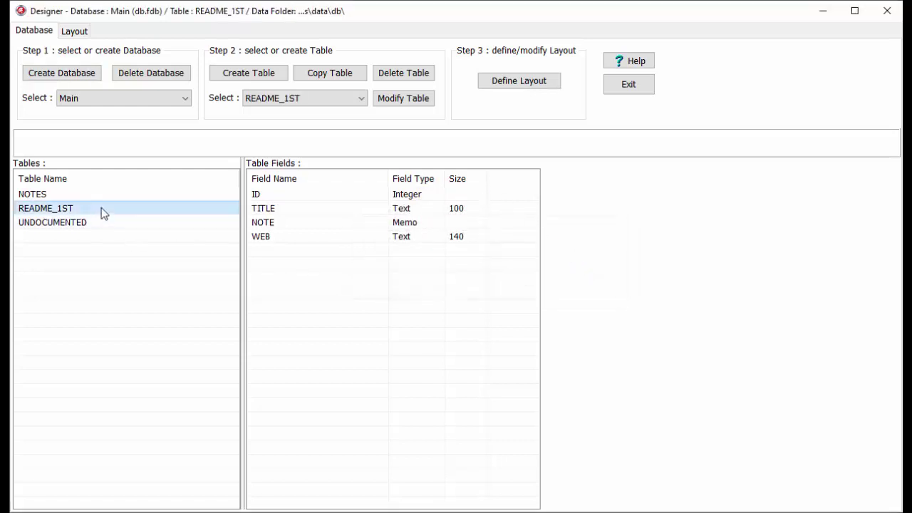
left_click(265, 74)
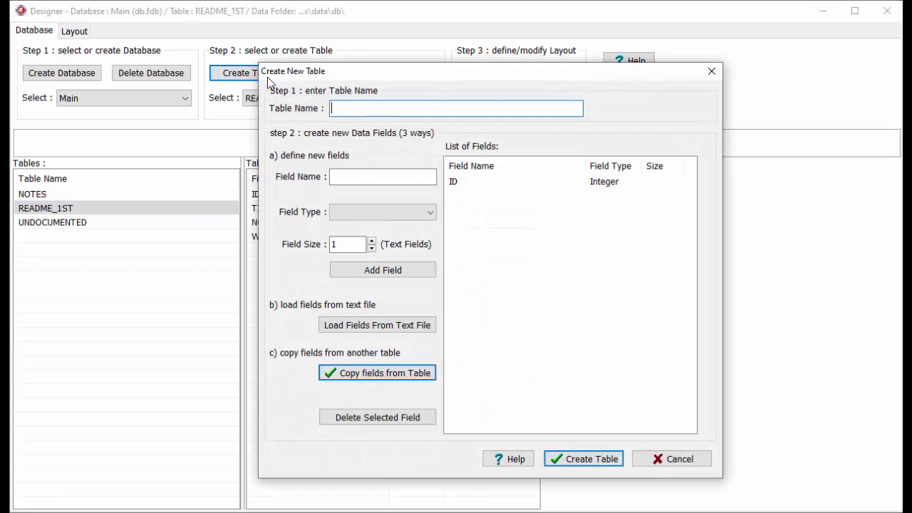
left_click(672, 459)
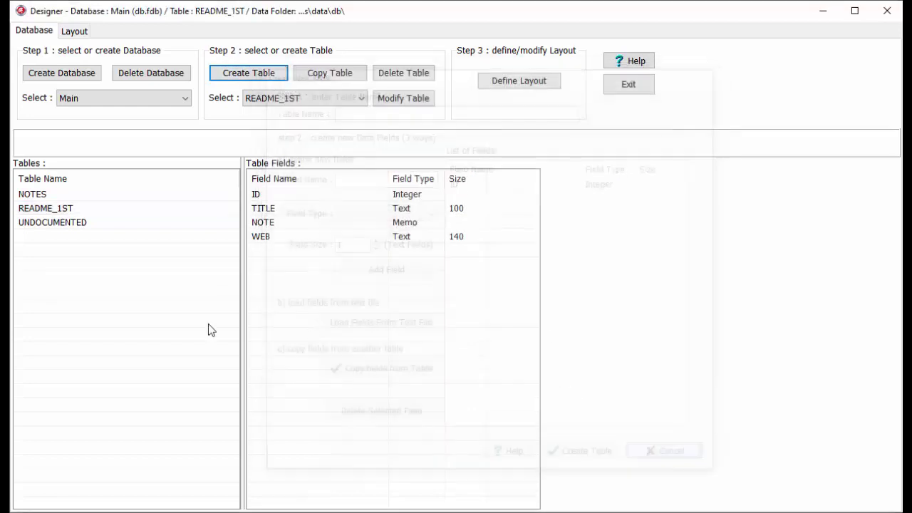
Open the NOTES table's layout in Design Mode with ENTRY selected, then return to Organizer.
left_click(79, 196)
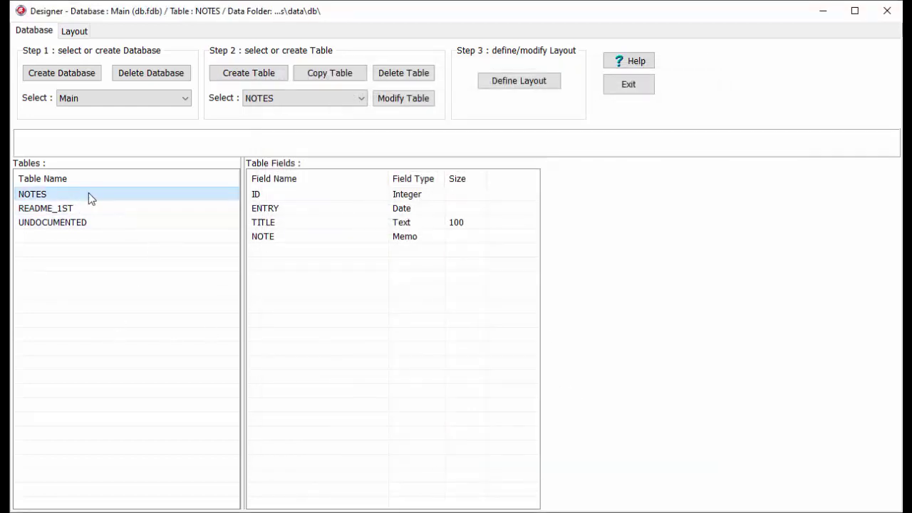
left_click(74, 31)
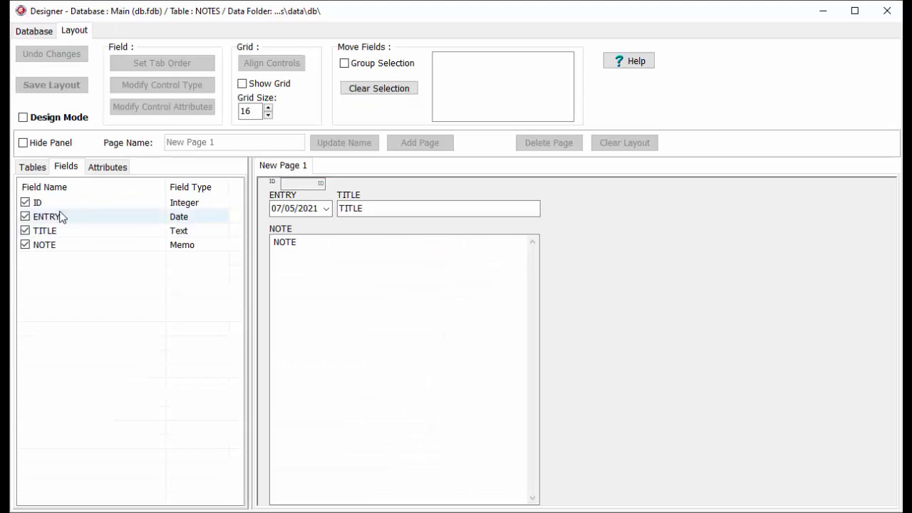
left_click(62, 217)
left_click(43, 119)
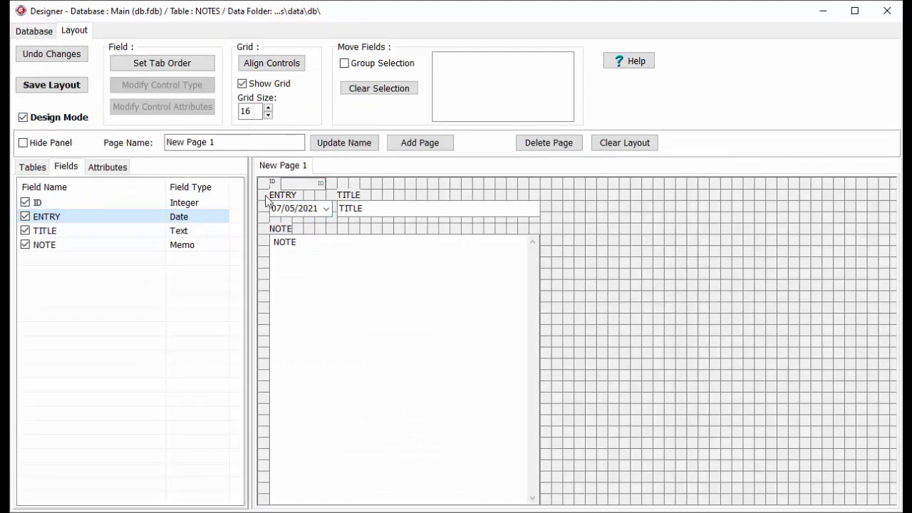
key("alt+Tab")
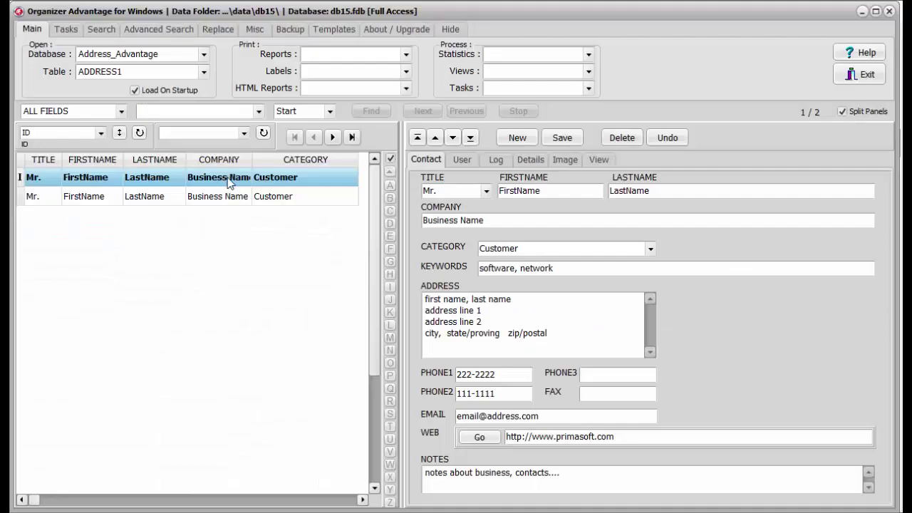
After checking the Labels list and grid options, sort contacts by ID descending, then LASTNAME.
left_click(406, 70)
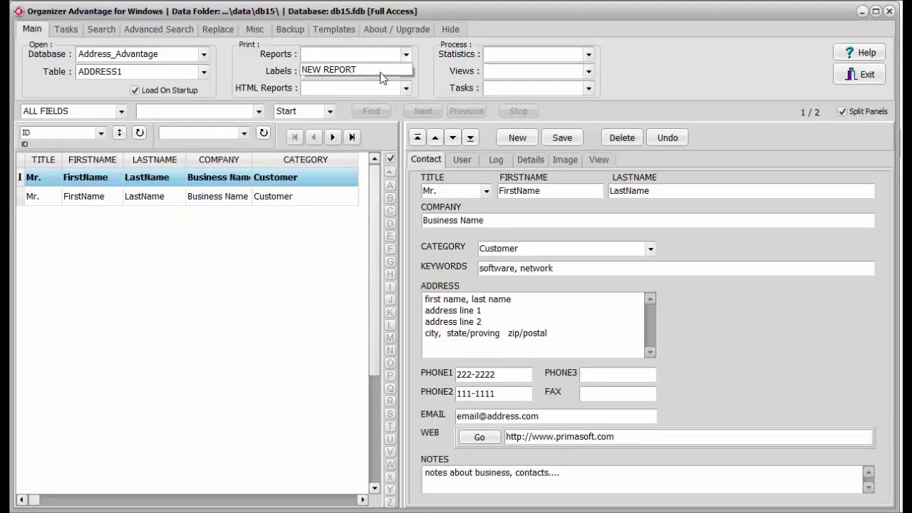
left_click(425, 77)
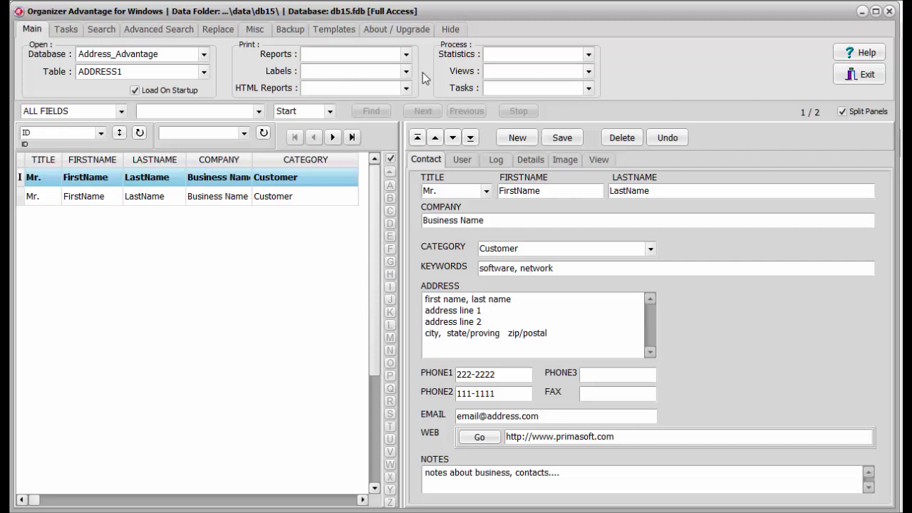
right_click(288, 158)
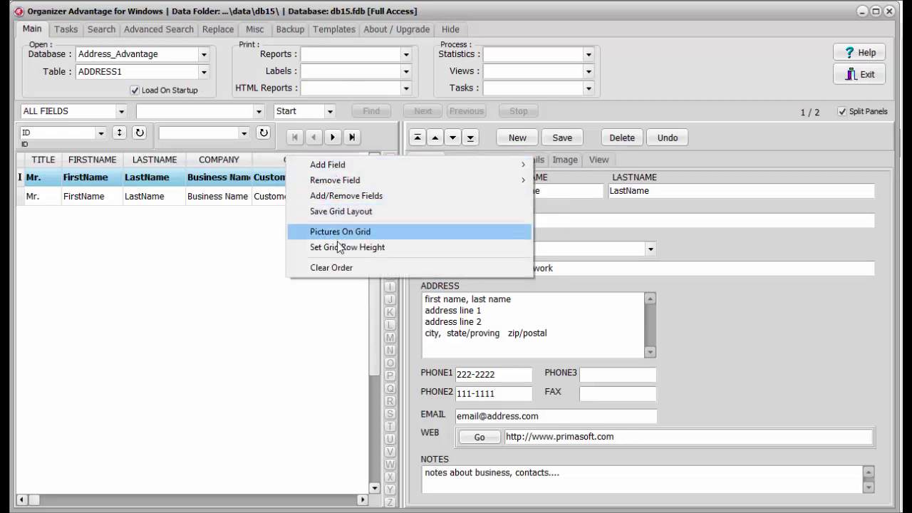
left_click(645, 284)
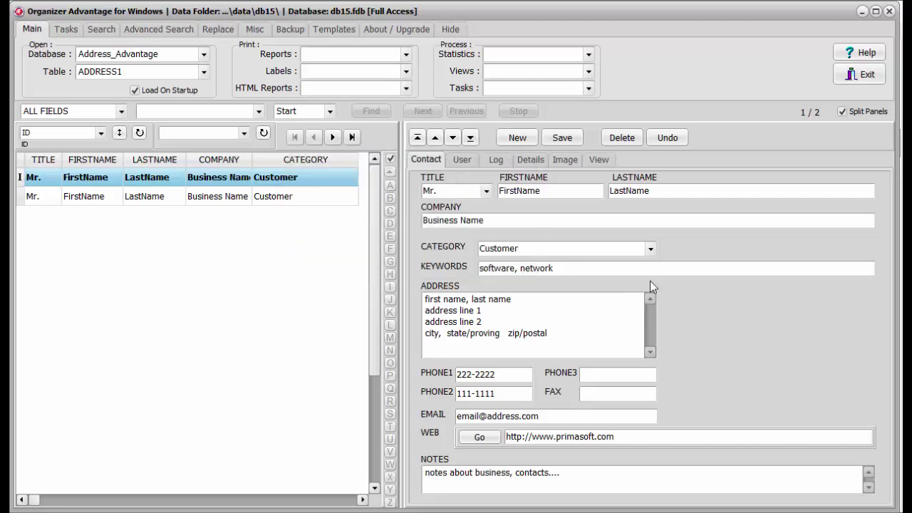
left_click(118, 137)
left_click(162, 160)
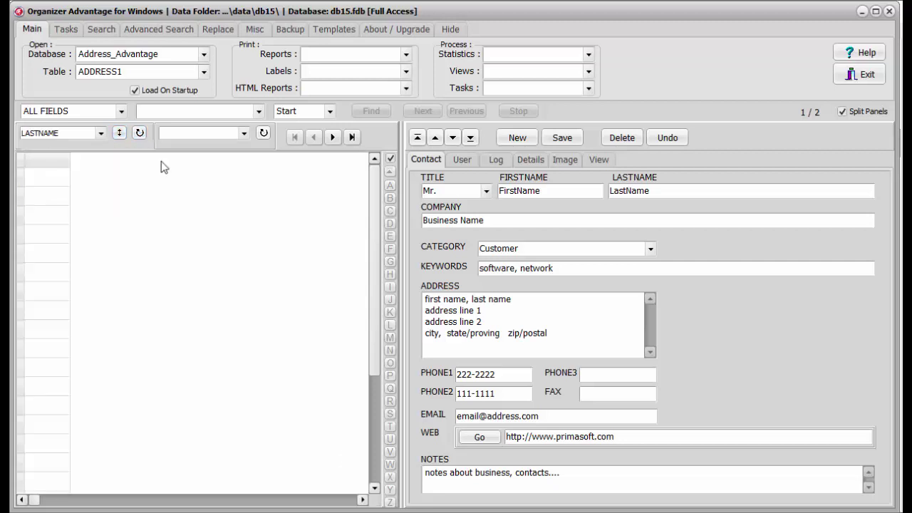